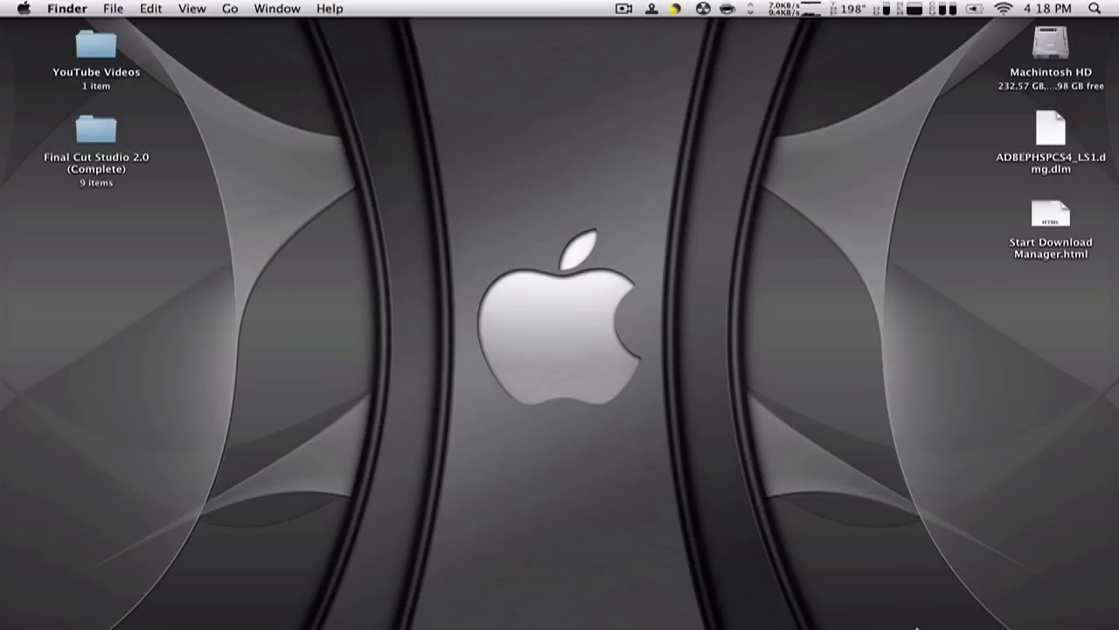
Launch Apimac Secret Folder from the applications list, allow the downloaded application to open, and reposition its window.
mouse_move(918, 626)
left_click(1077, 581)
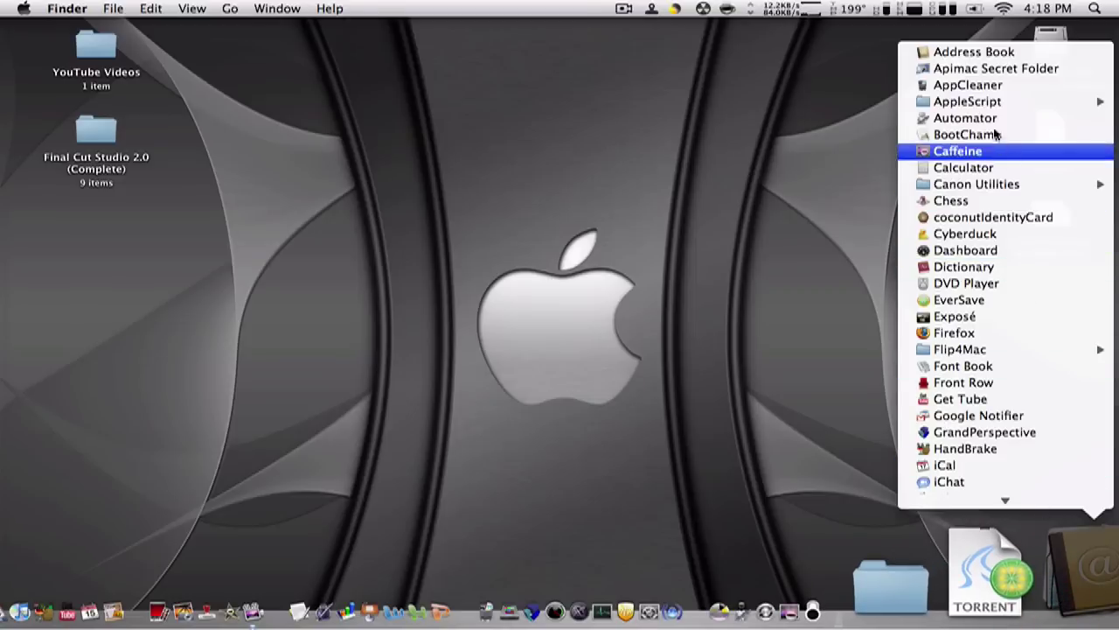
left_click(968, 75)
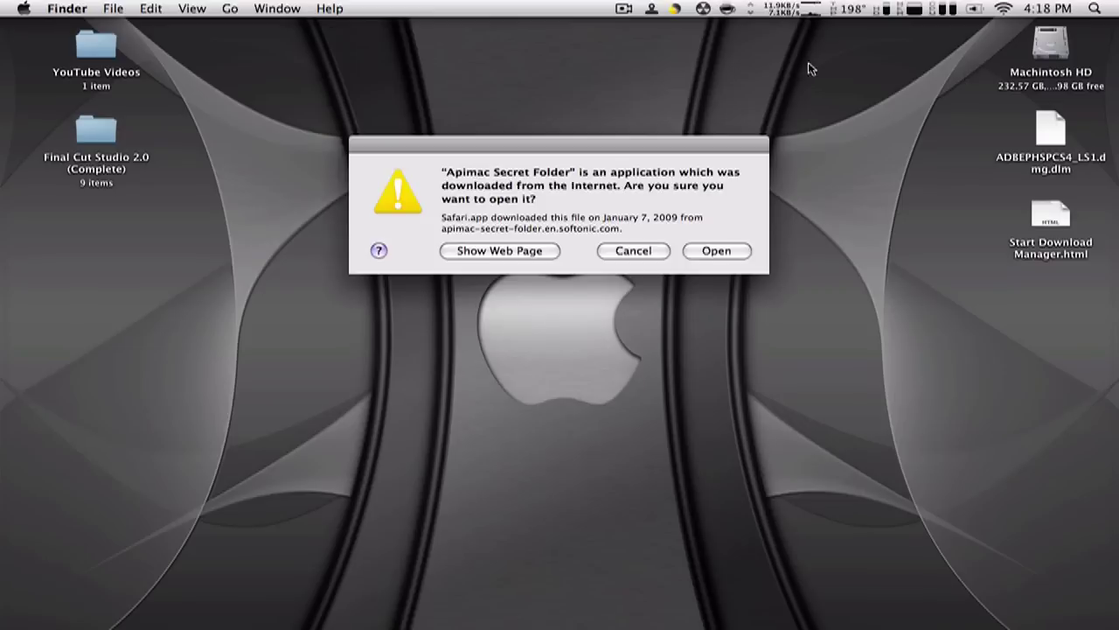
left_click(717, 251)
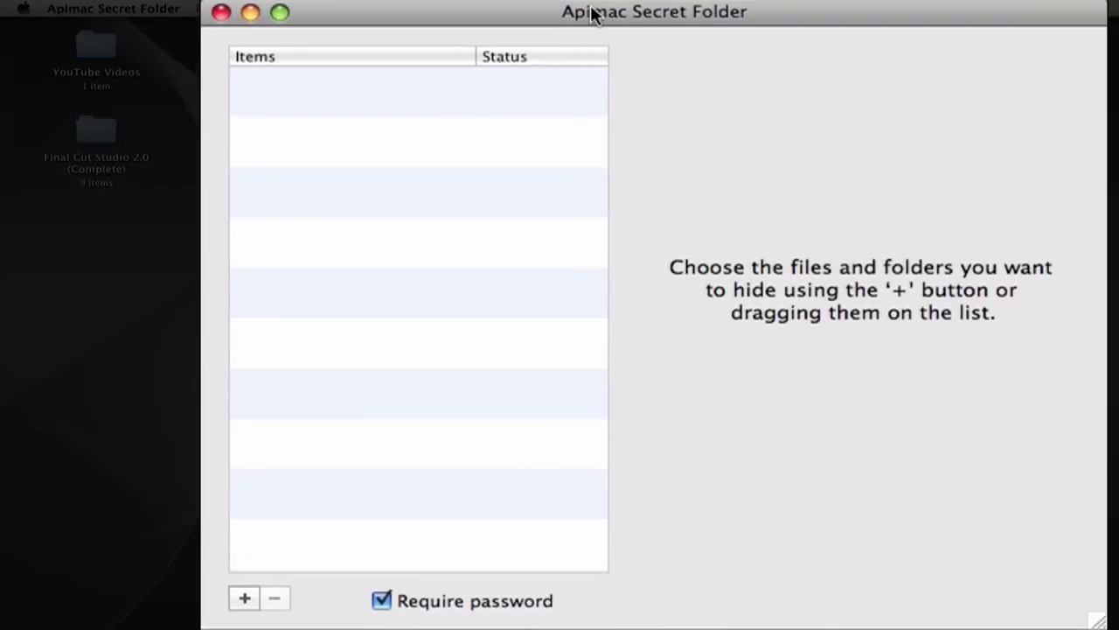
left_click_drag(592, 15, 495, 12)
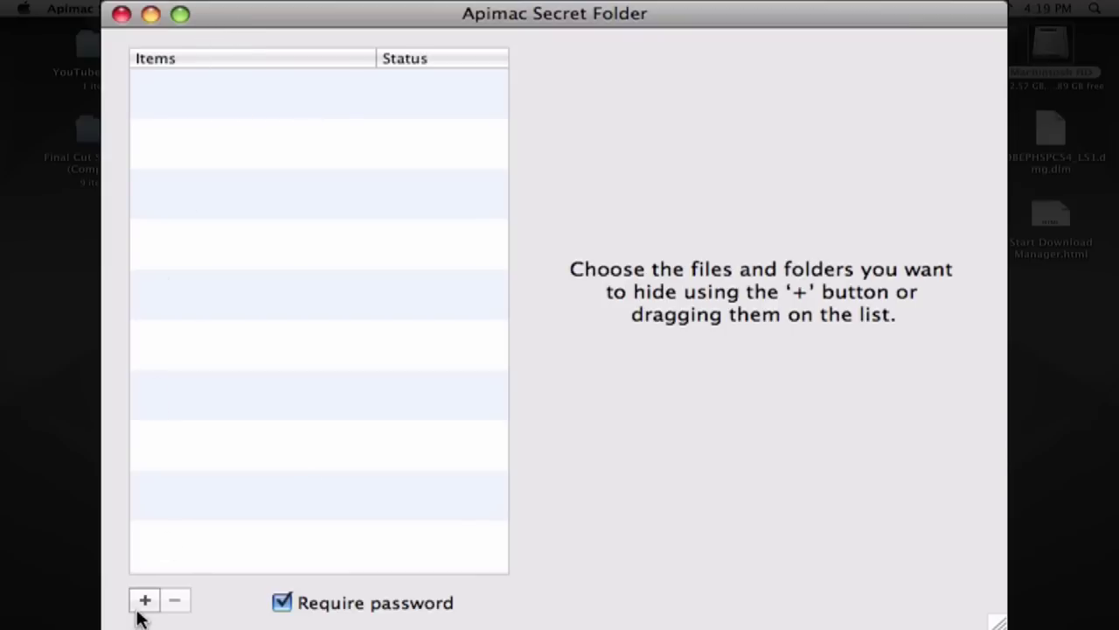
Add the YouTube Videos folder from the Desktop to the list of items to hide, checking the folder's contents in Finder.
left_click(145, 600)
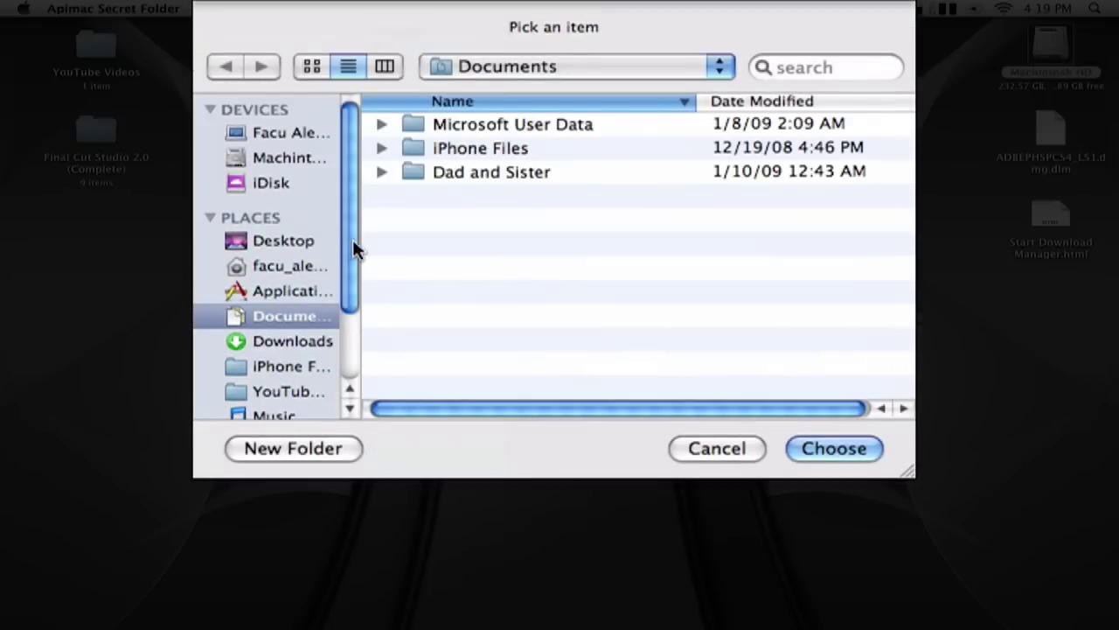
left_click(285, 242)
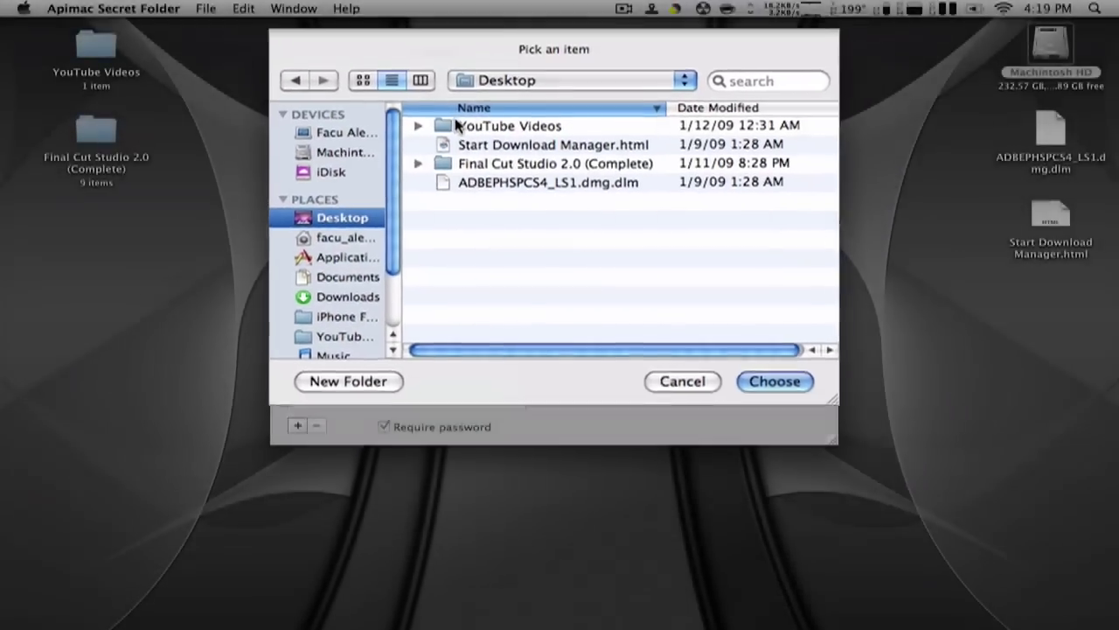
left_click(472, 124)
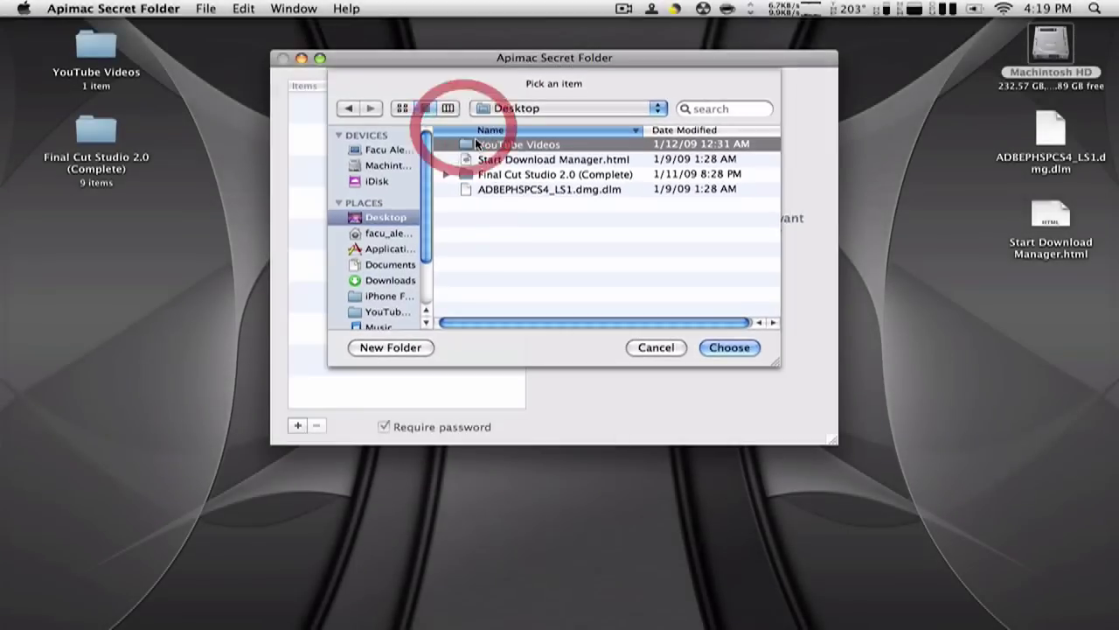
double_click(109, 63)
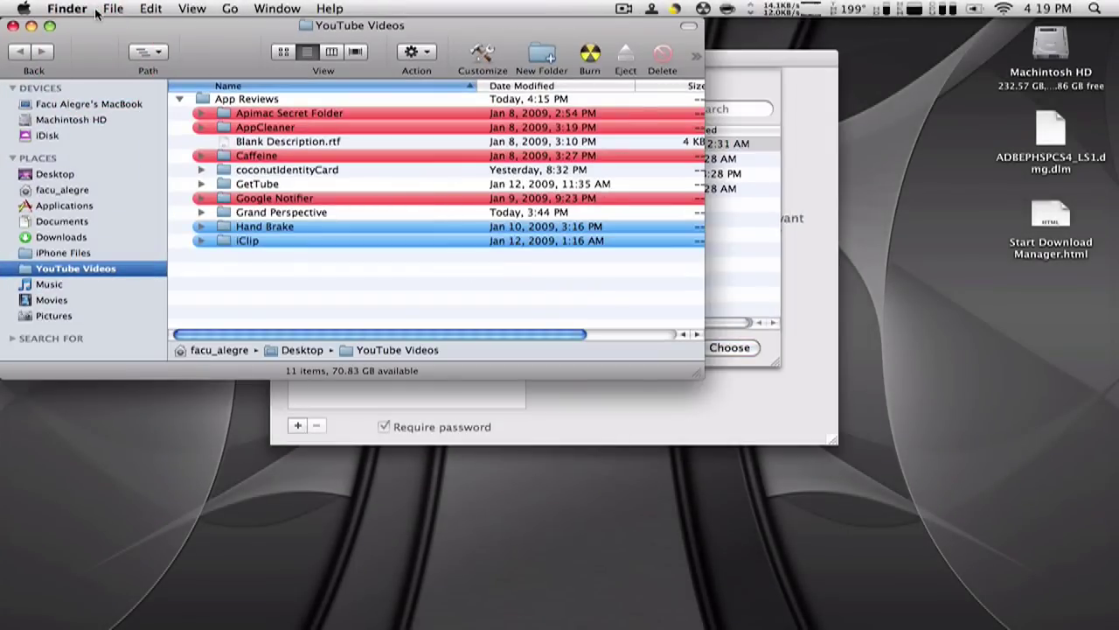
key("super+w")
left_click(490, 238)
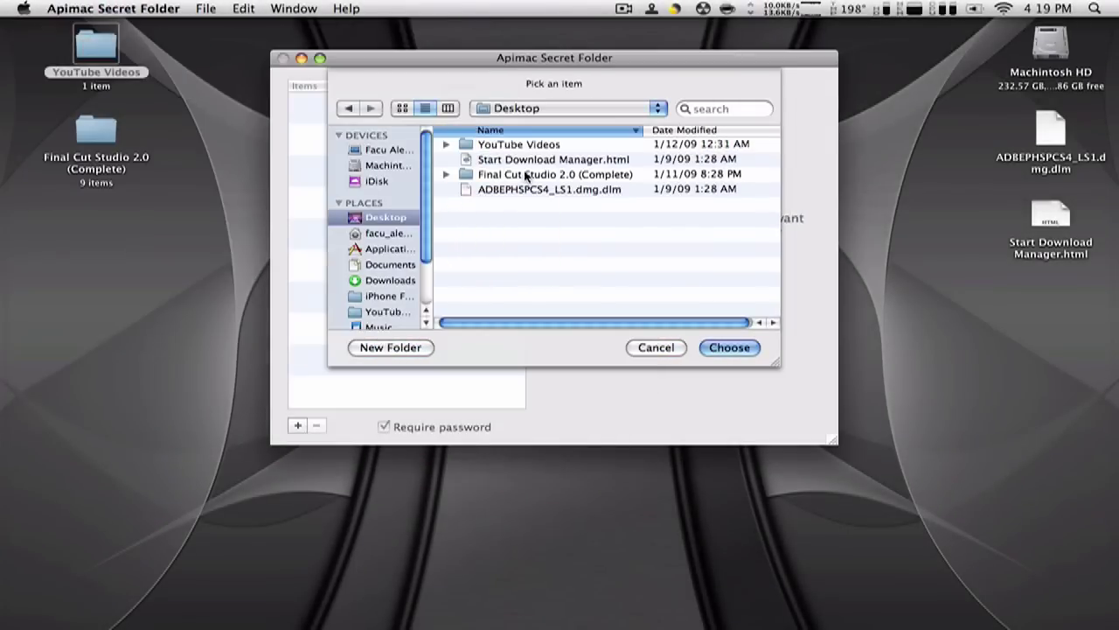
left_click(514, 145)
left_click(726, 348)
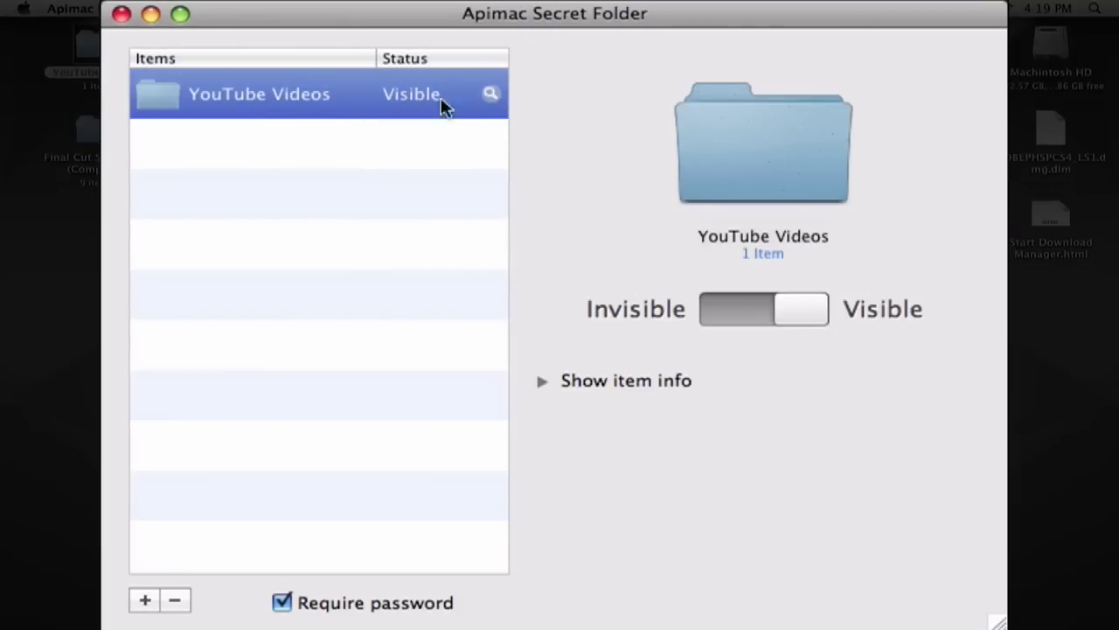
Expand the item info for YouTube Videos and make the folder invisible, checking its place on the desktop.
left_click(540, 385)
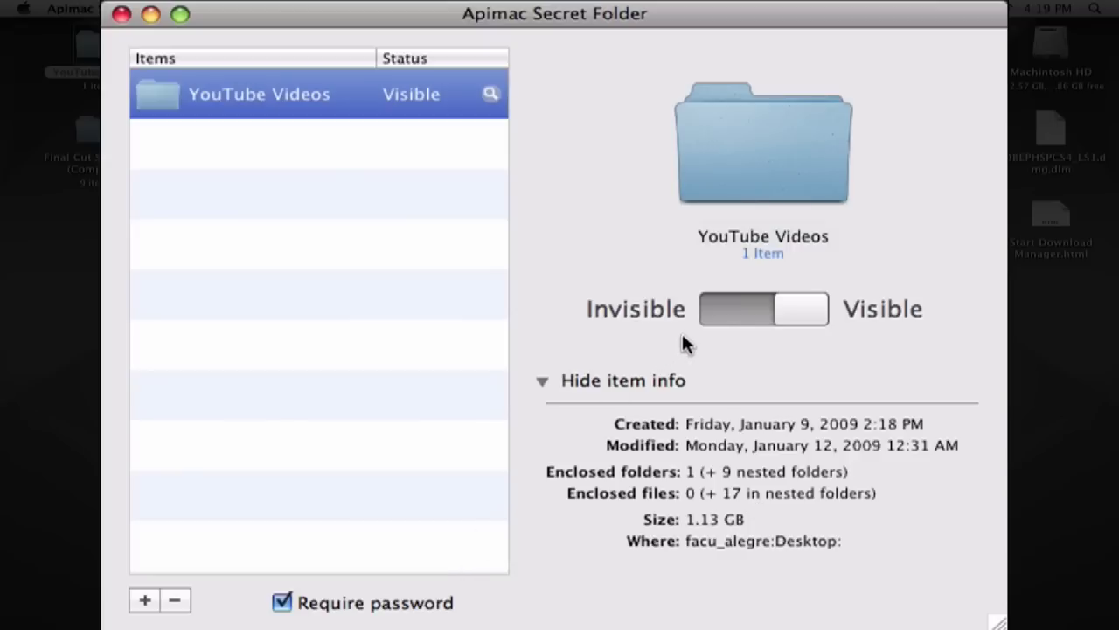
left_click(796, 313)
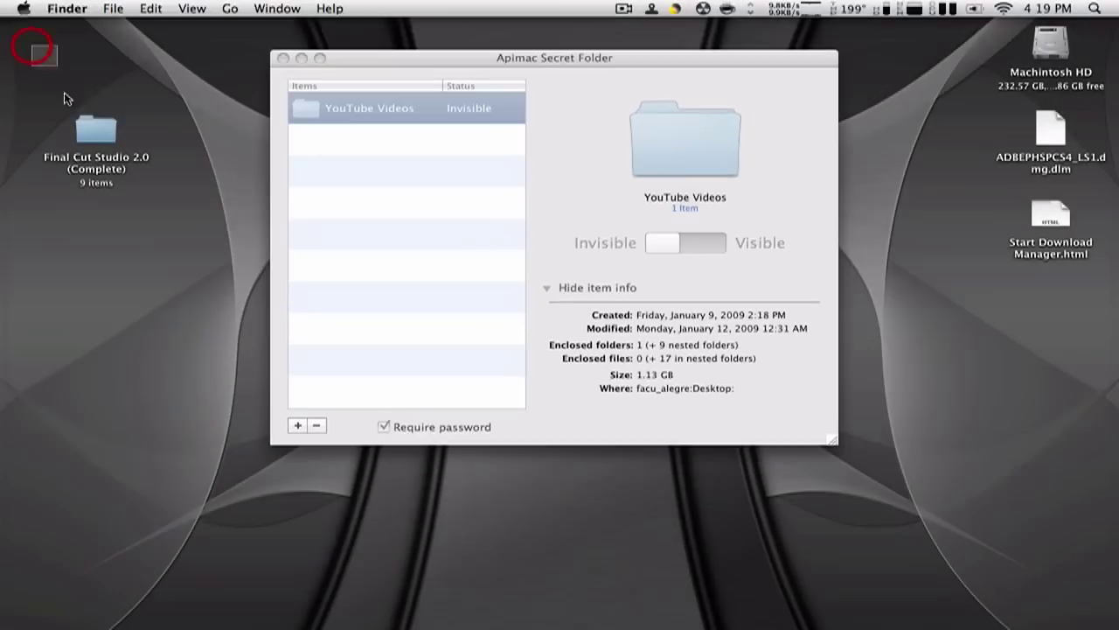
left_click_drag(35, 44, 178, 104)
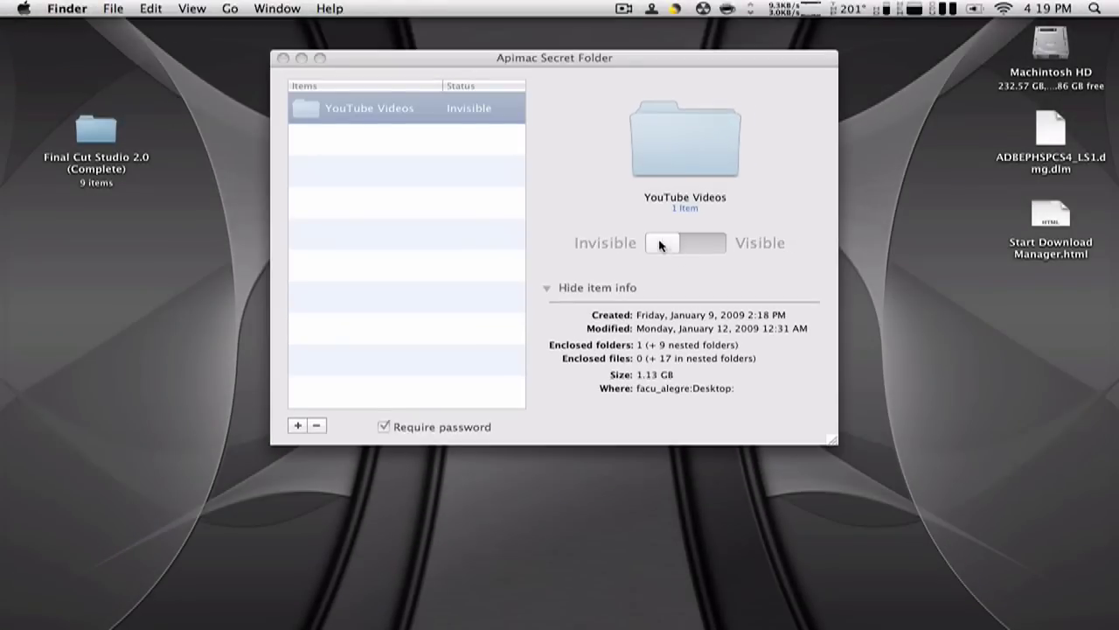
left_click(573, 150)
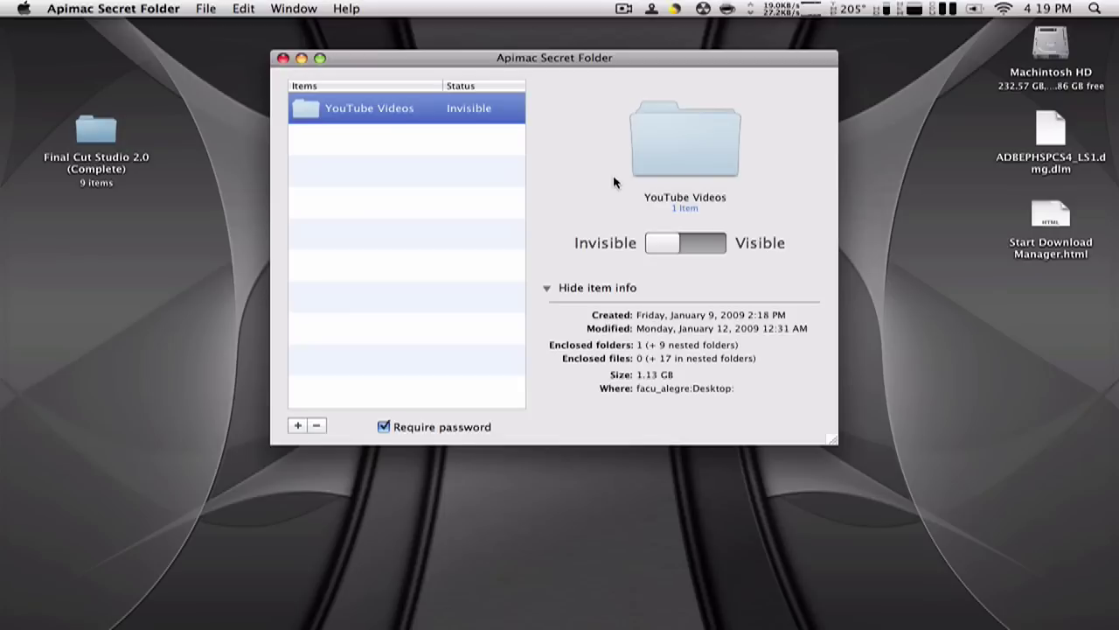
Toggle the YouTube Videos folder's visibility, leaving it set to Visible.
left_click(667, 245)
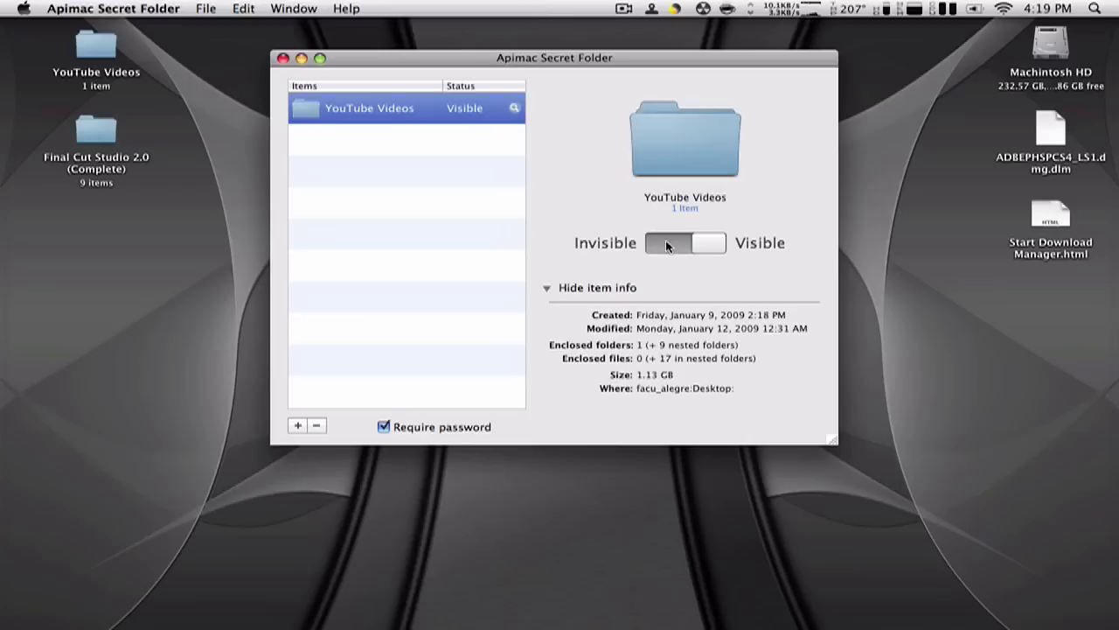
left_click(667, 244)
left_click(668, 245)
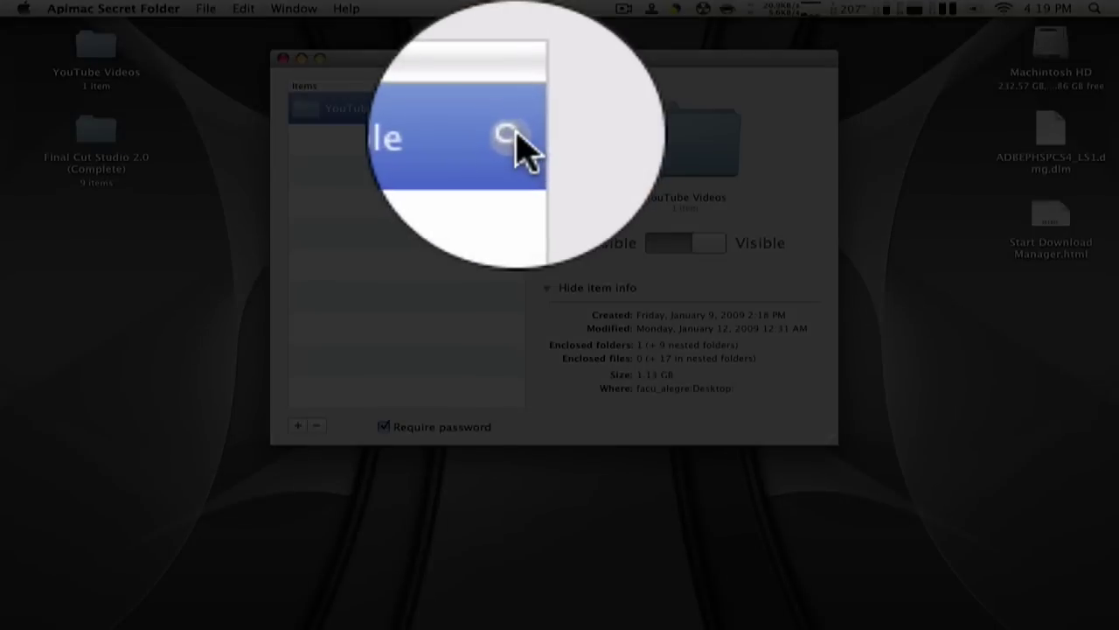
Reveal the YouTube Videos folder in Finder from the item list, close that window, and return to Apimac Secret Folder.
left_click(512, 108)
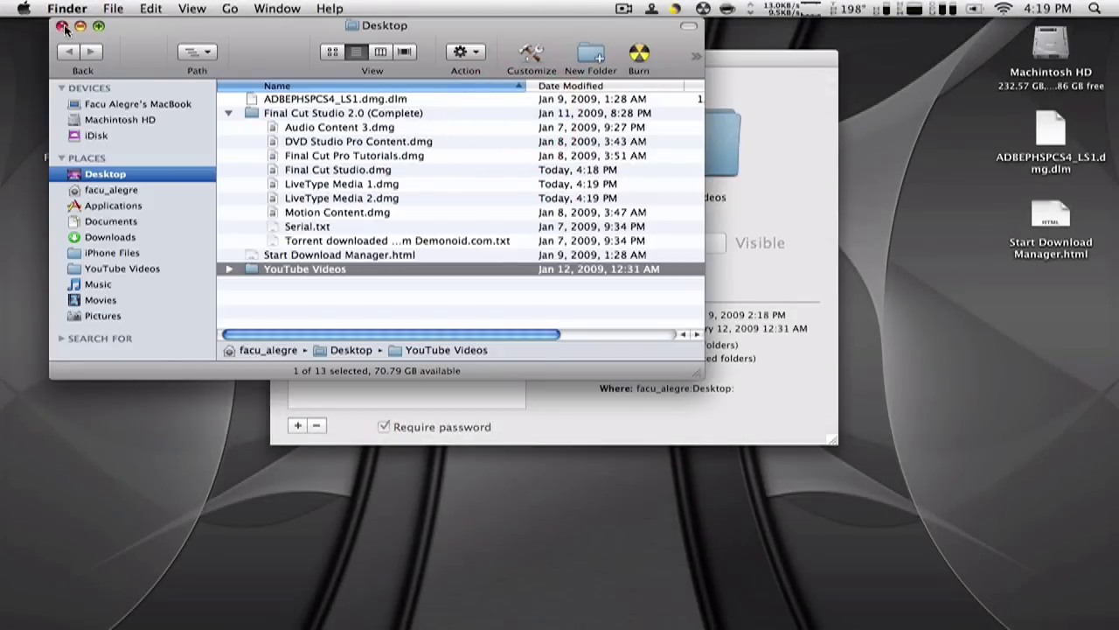
left_click(62, 26)
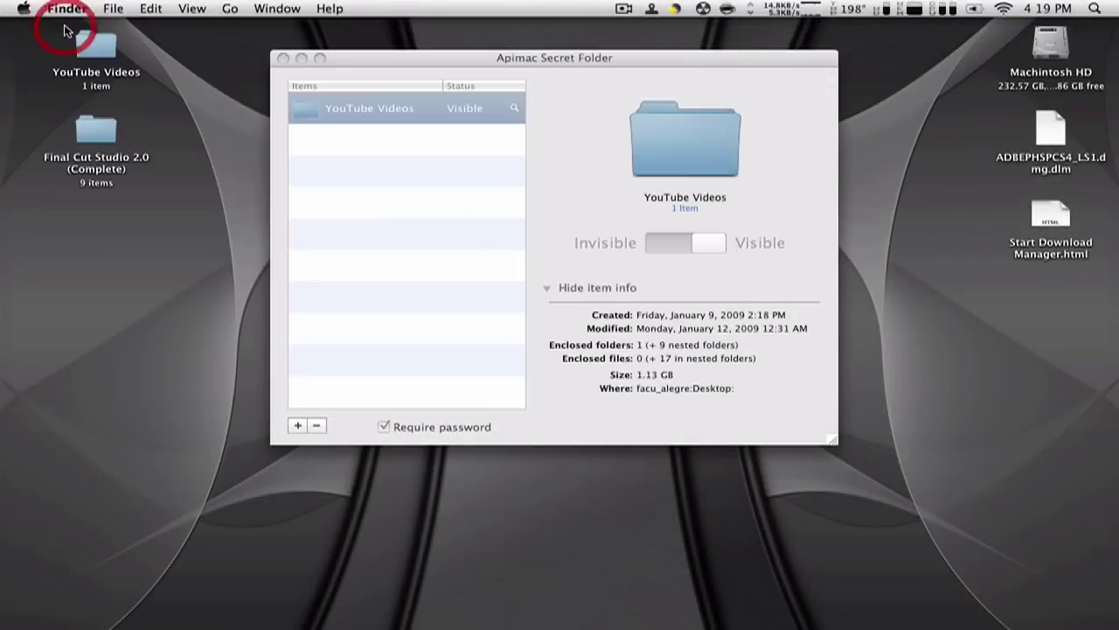
left_click(430, 297)
Look at the Secret Folder registration information and close it.
left_click(179, 9)
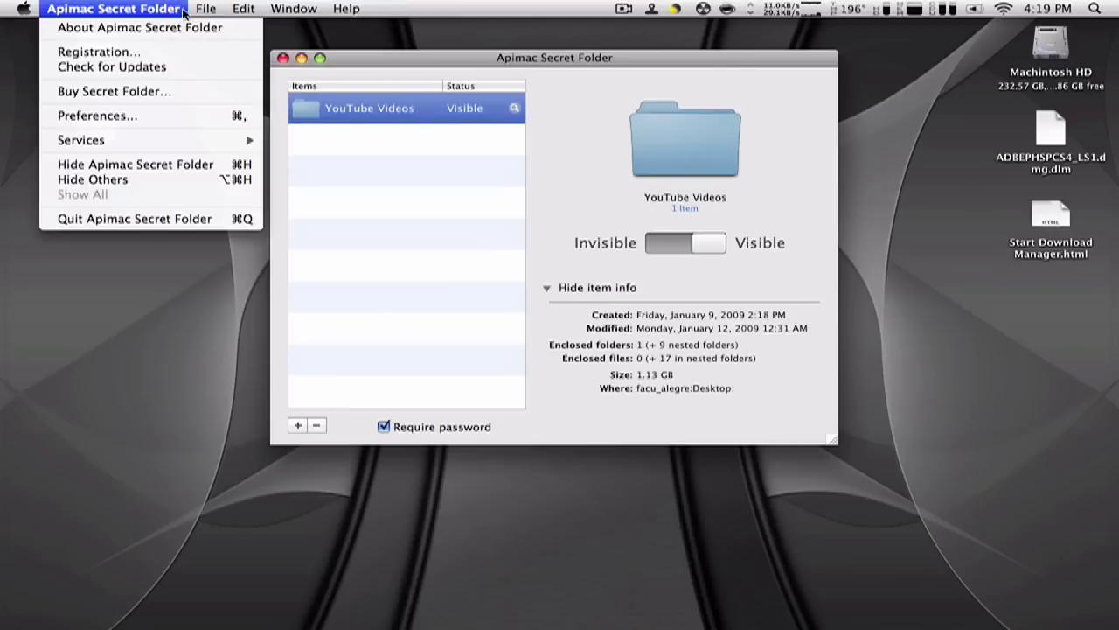
left_click(167, 56)
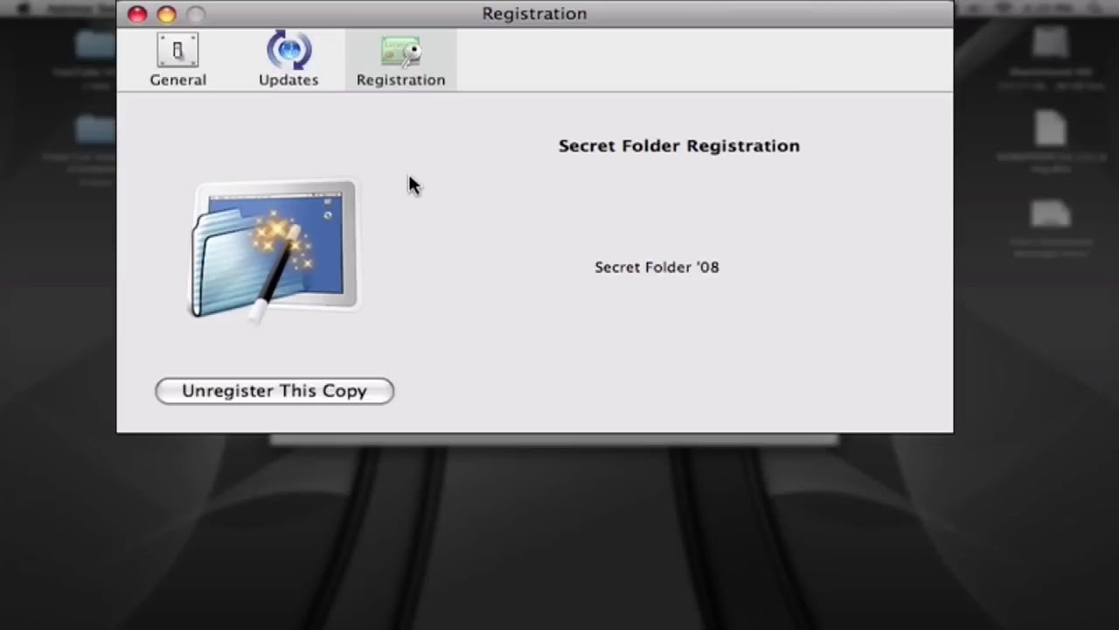
left_click(137, 14)
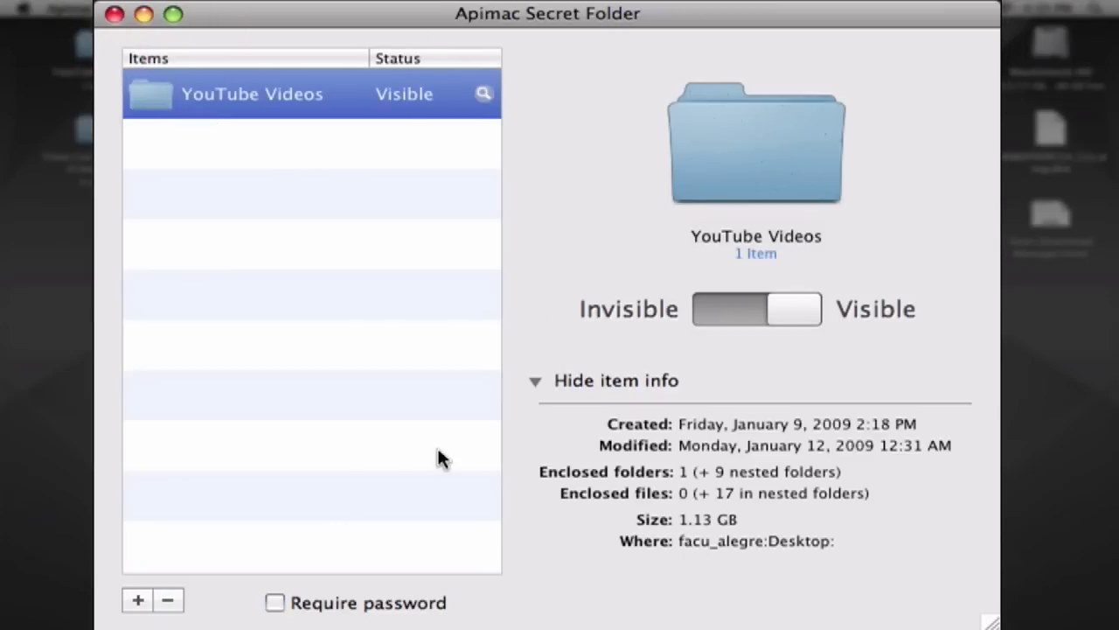
Turn on the password requirement, enter the new password, and re-enter it for confirmation.
left_click(275, 602)
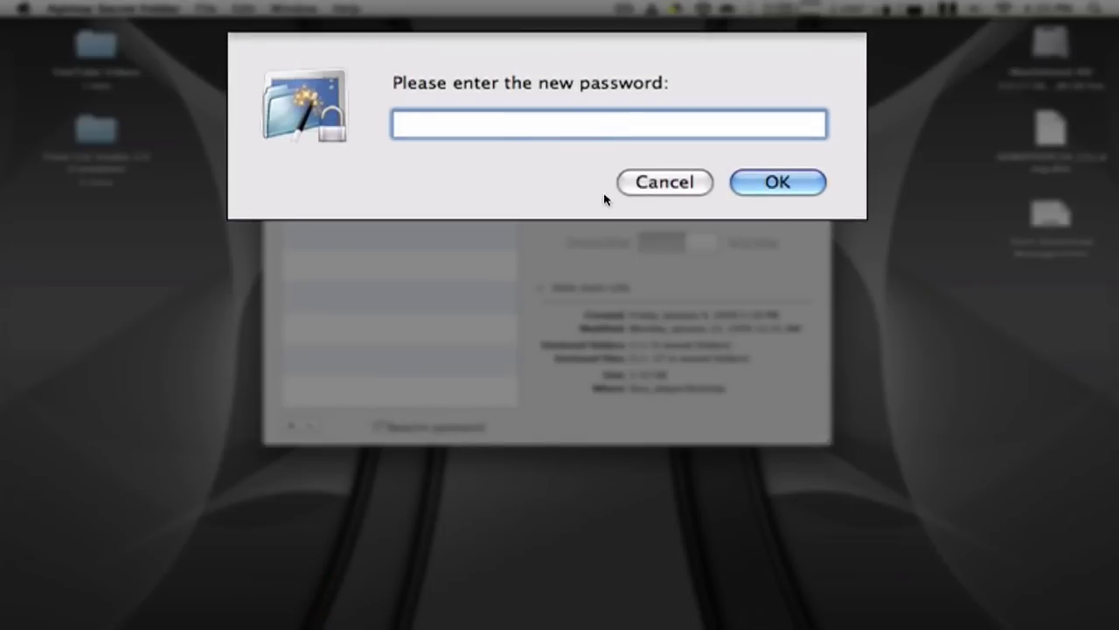
type("••••••")
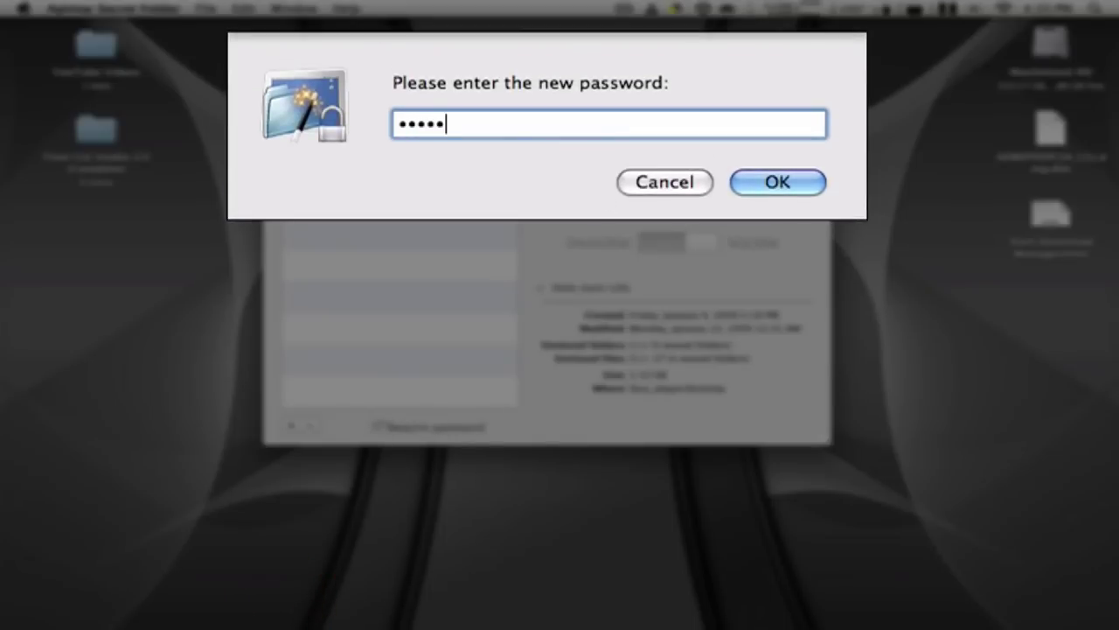
type("••")
key("Return")
type("••")
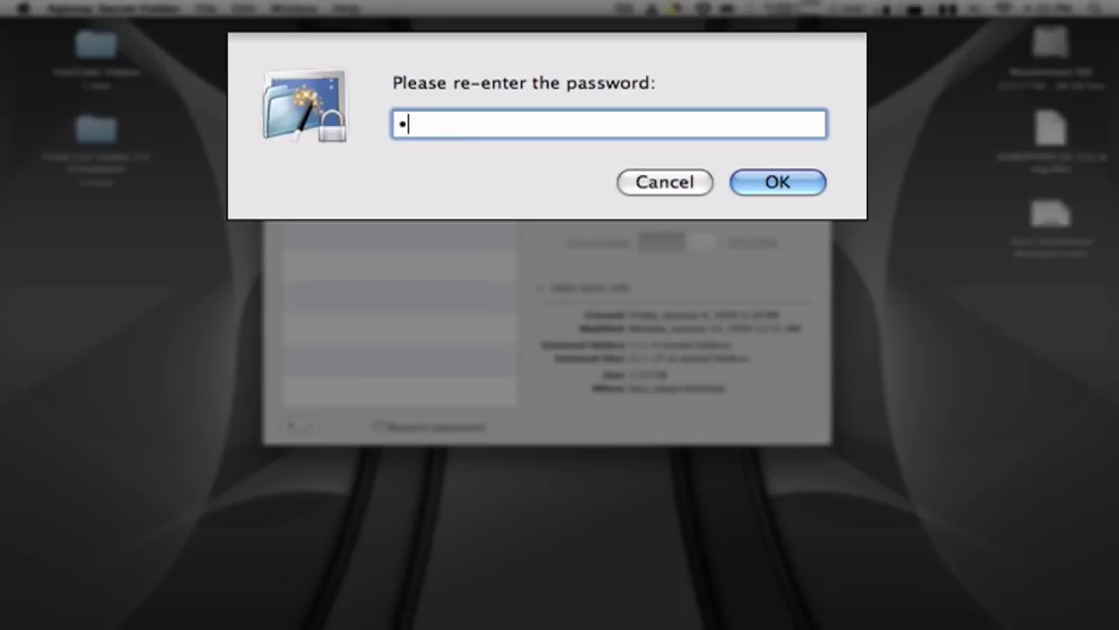
type("••••••")
key("Return")
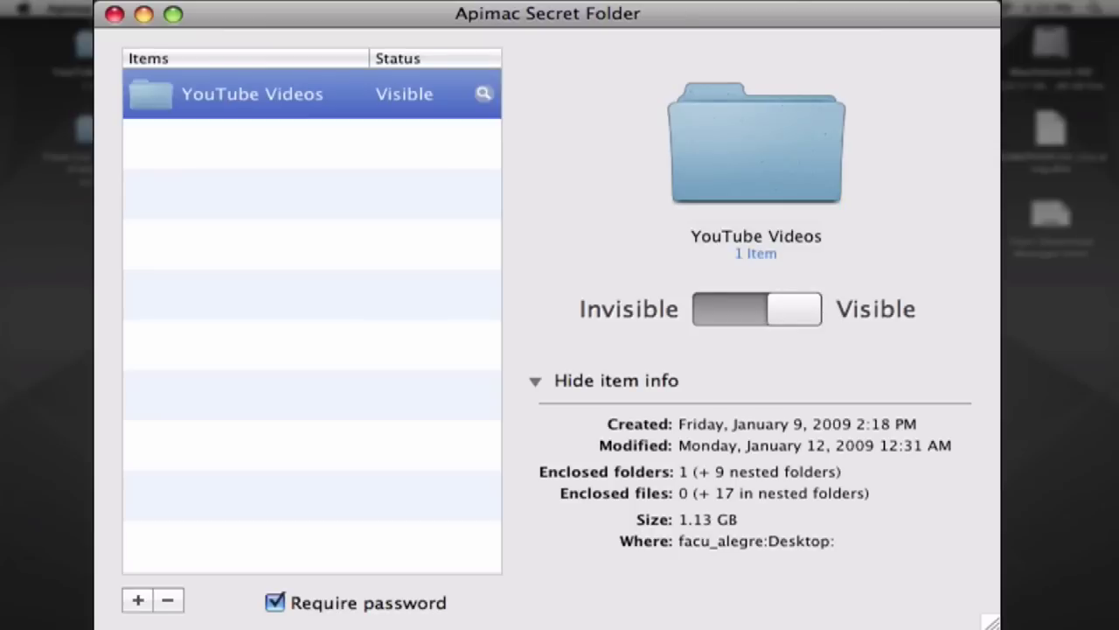
left_click(275, 605)
Review the General preferences for item visibility at launch, at quit and on double-click, then close the preferences.
left_click(145, 8)
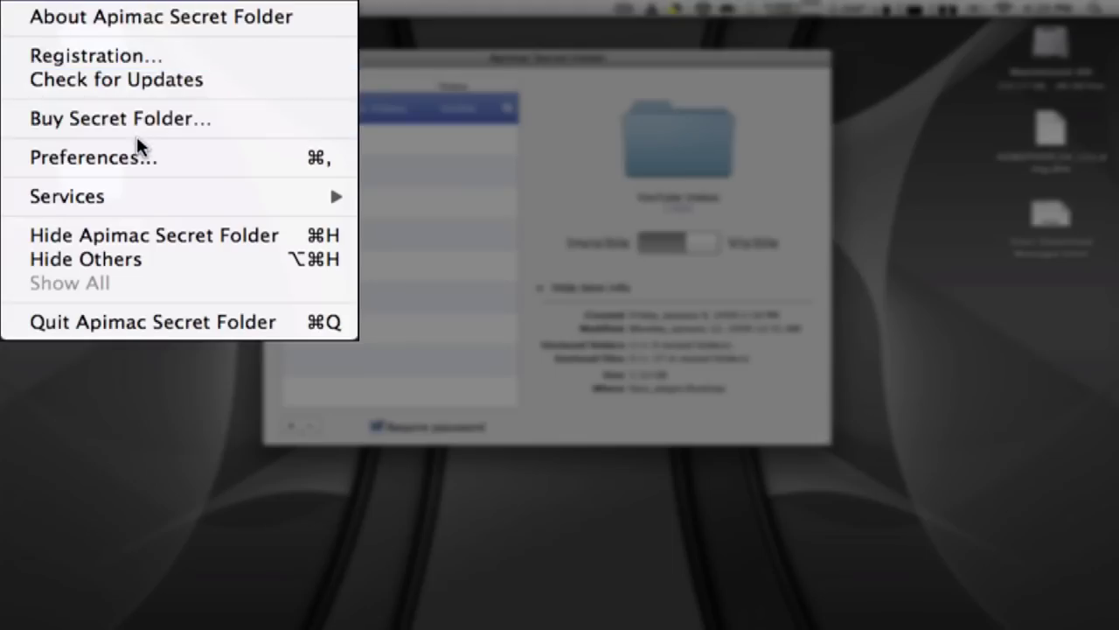
left_click(118, 155)
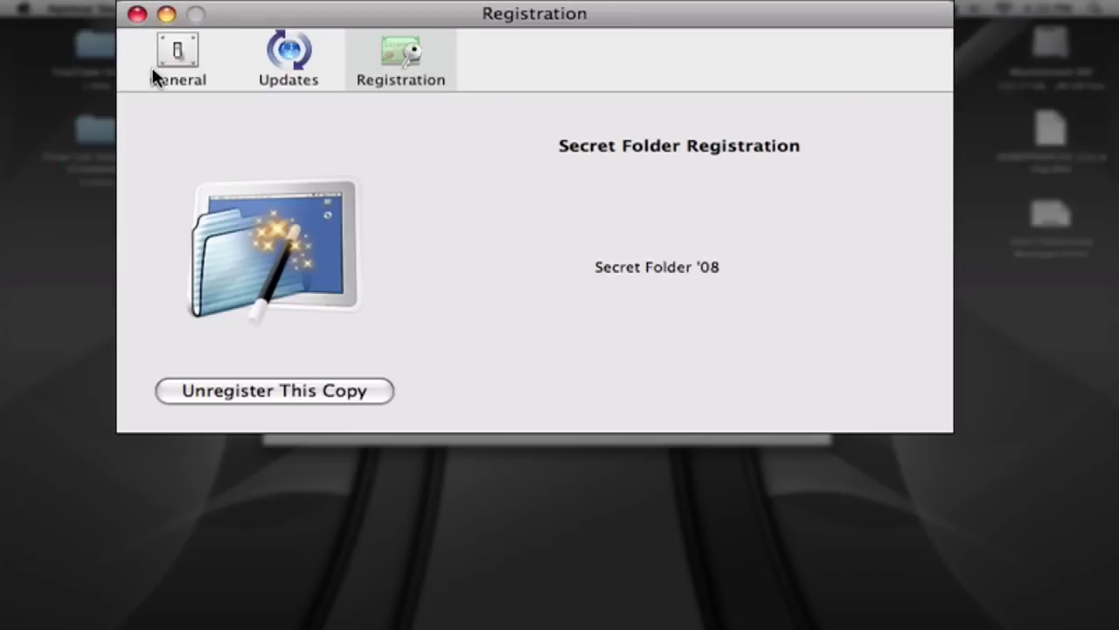
left_click(154, 70)
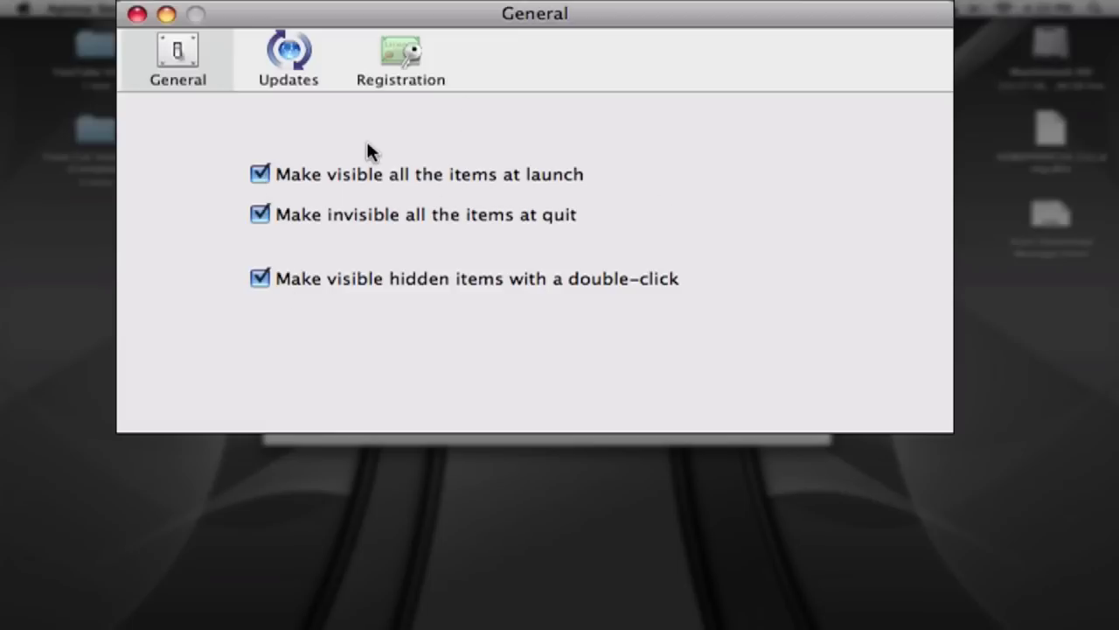
left_click(138, 14)
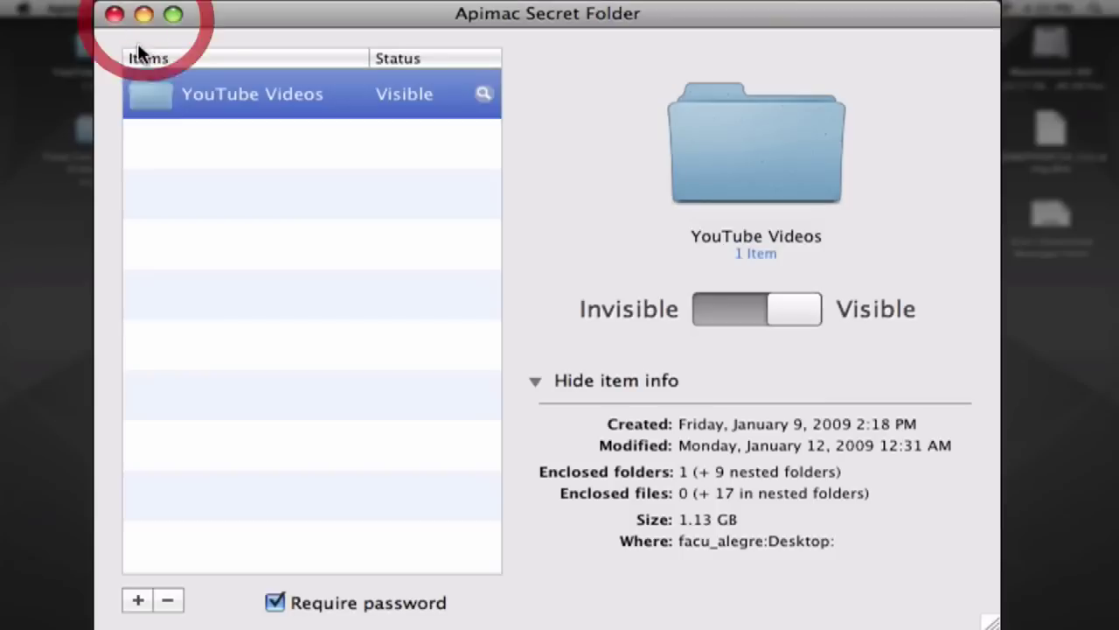
Quit Apimac Secret Folder so its listed items are hidden.
left_click(166, 9)
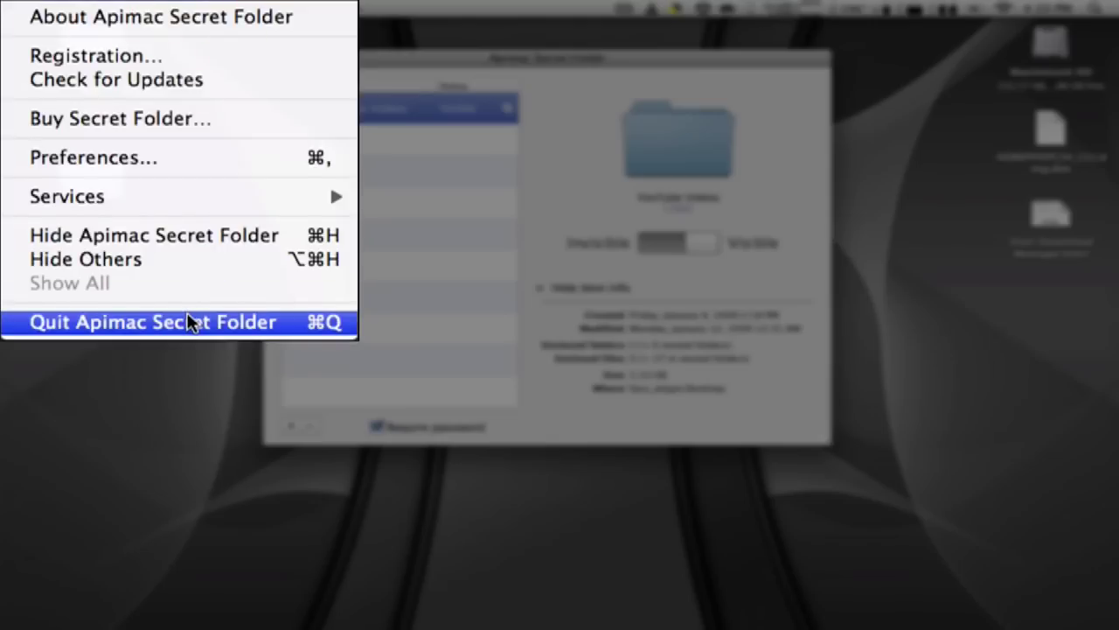
left_click(188, 322)
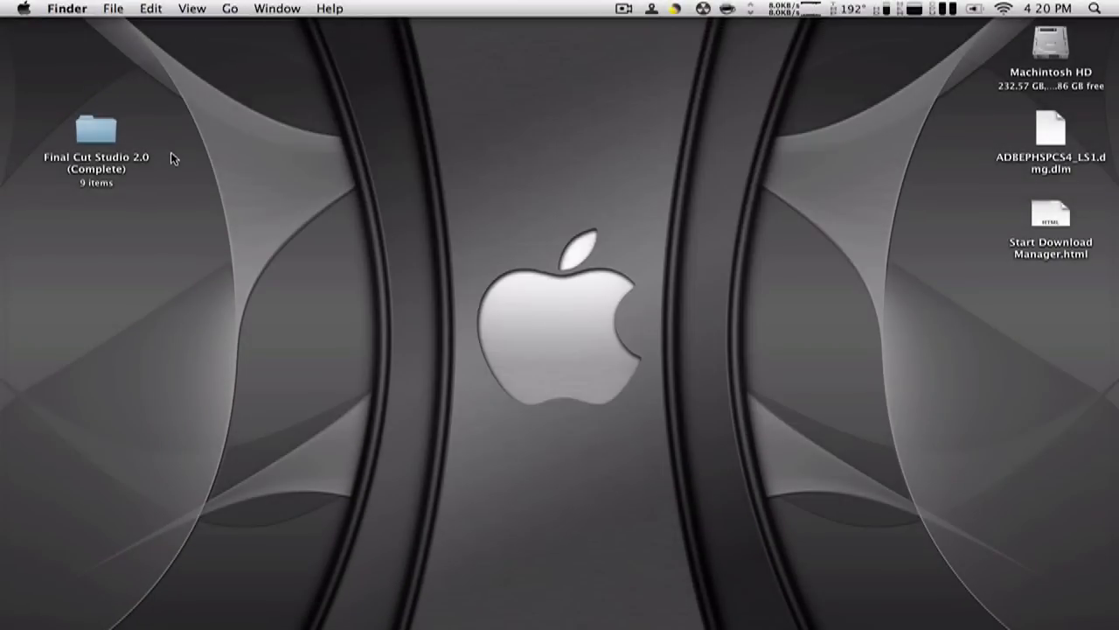
Launch Apimac Secret Folder from the applications list and unlock it by entering the password.
mouse_move(568, 626)
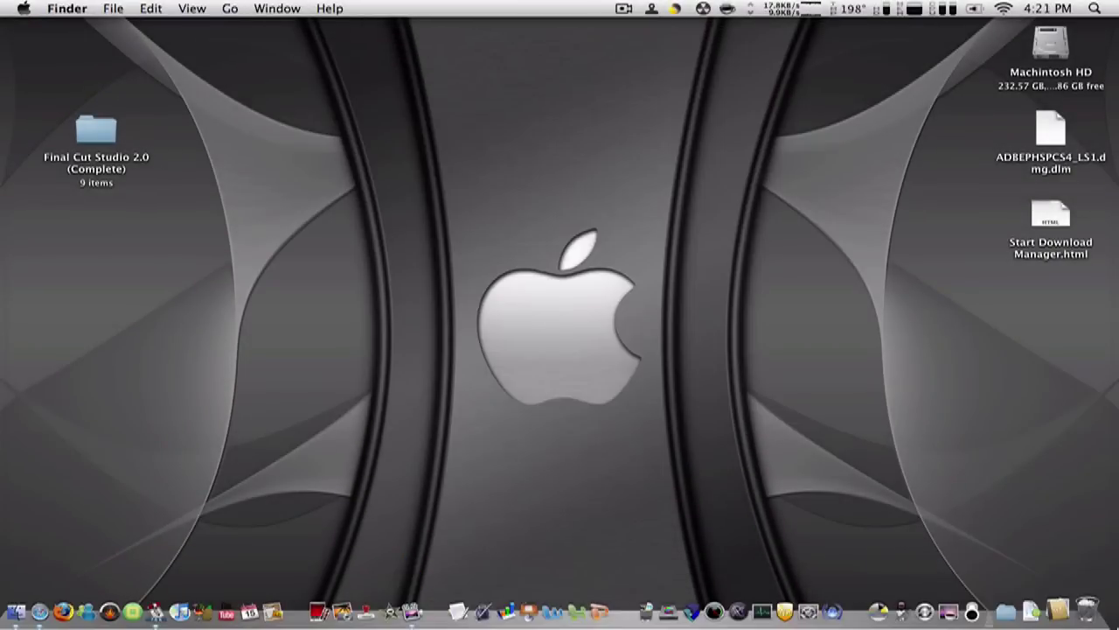
left_click(1074, 615)
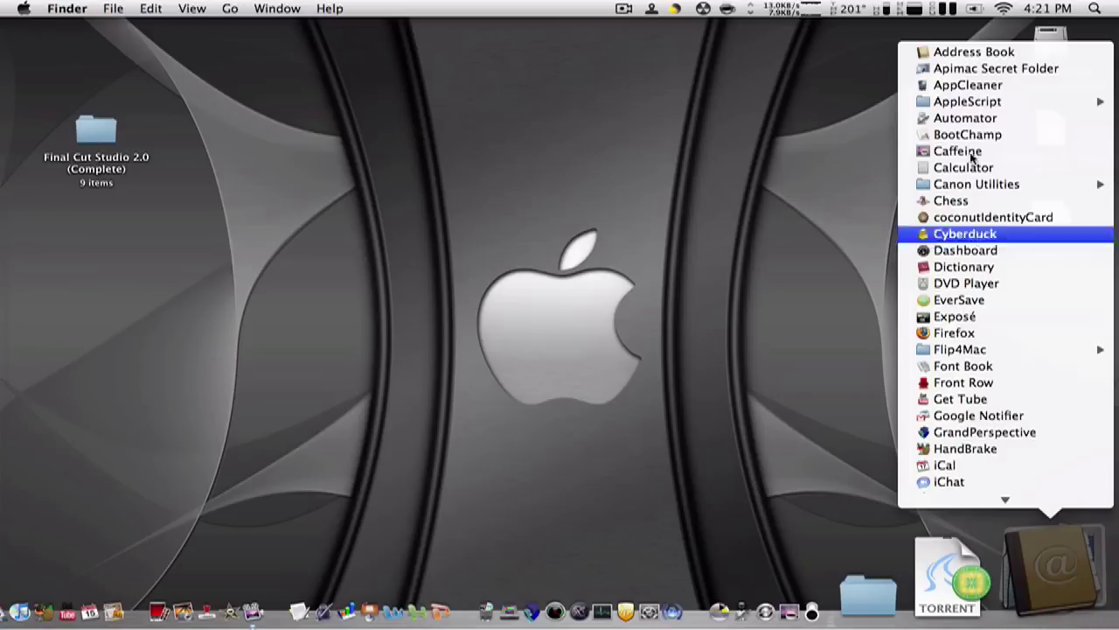
left_click(953, 78)
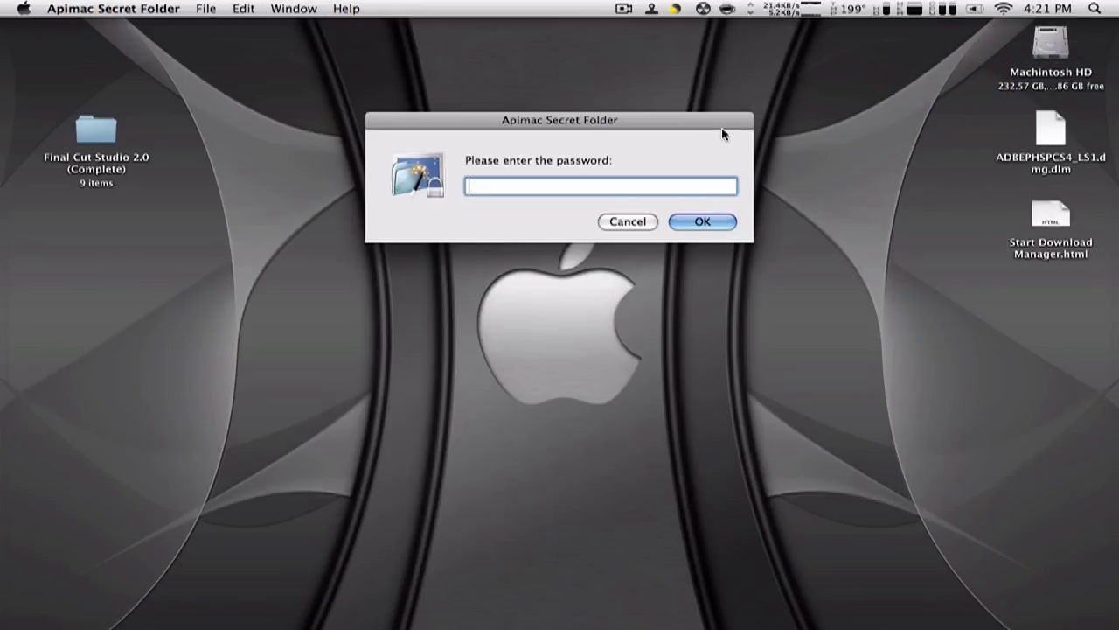
type("•••••••")
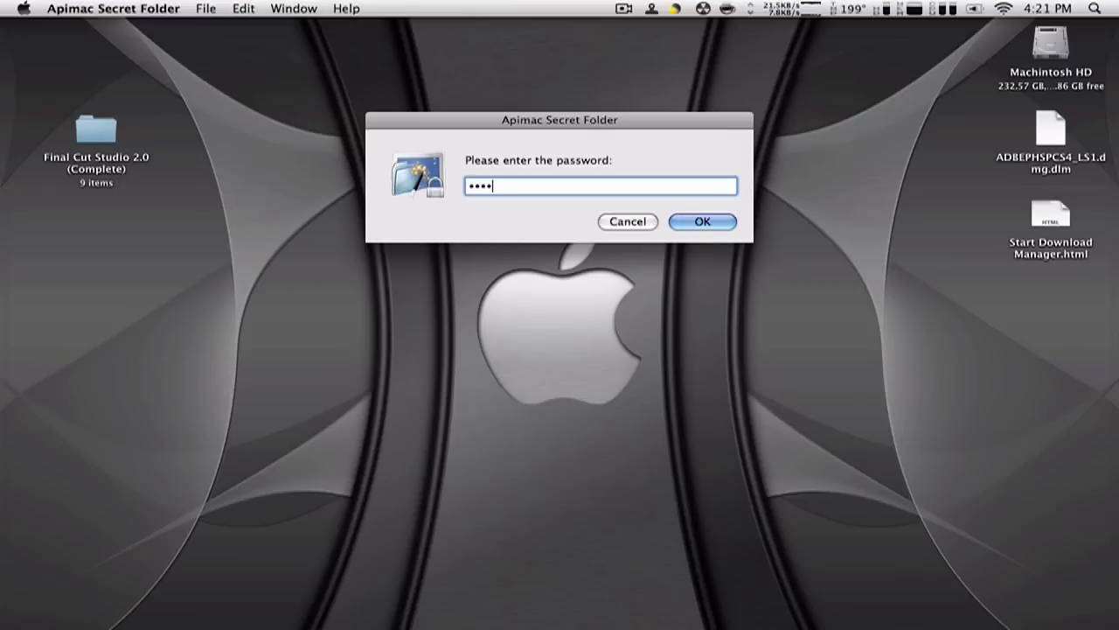
type("•")
key("Return")
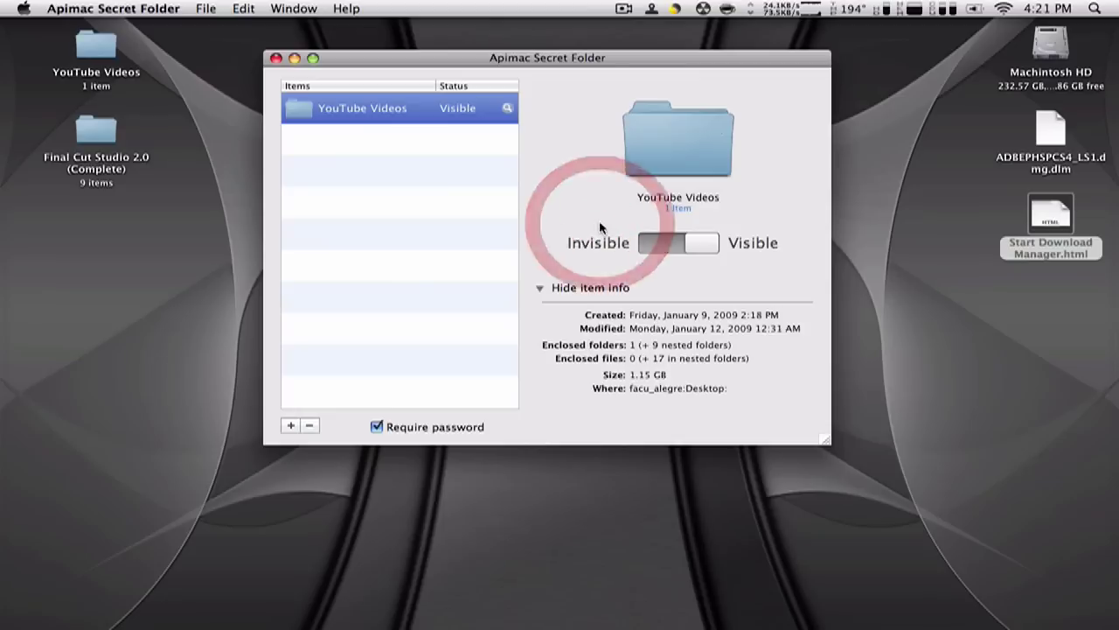
Add the desktop file Start Download Manager.html to the item list, switch it to invisible, and make it visible again.
left_click_drag(1059, 229, 398, 153)
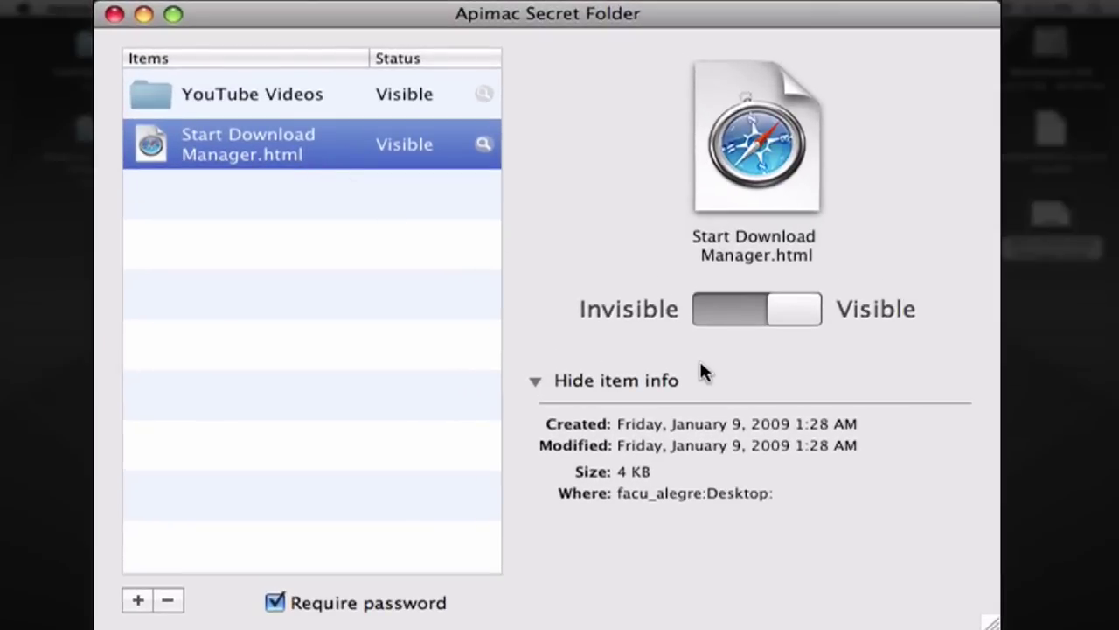
left_click(785, 322)
left_click(778, 318)
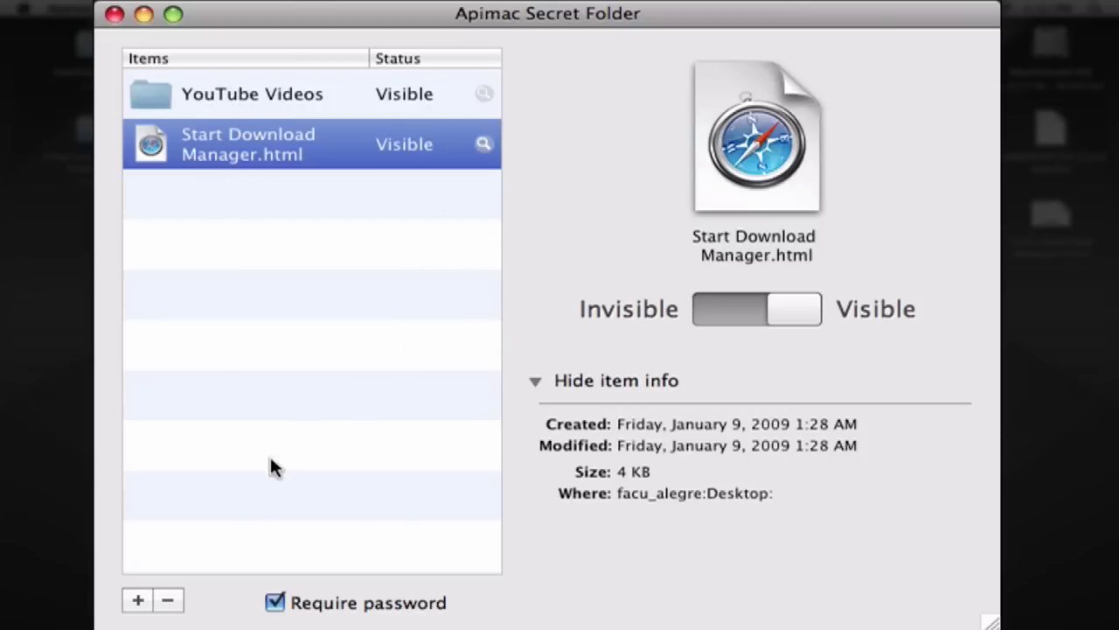
Remove Start Download Manager.html and the YouTube Videos folder from the item list and quit Apimac Secret Folder.
left_click(229, 94)
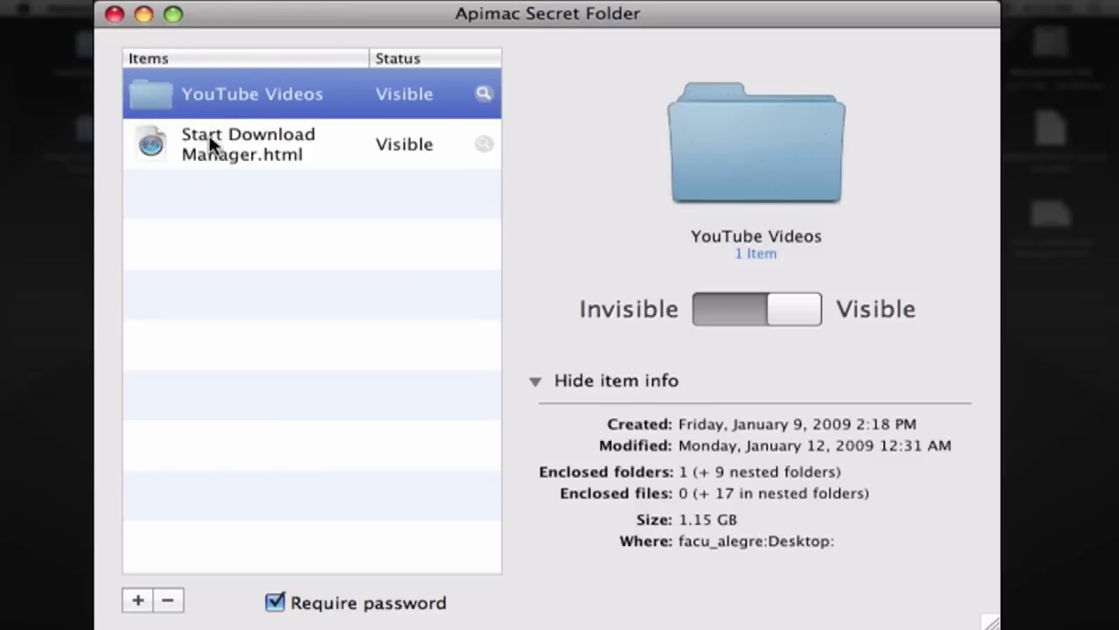
left_click(213, 145)
left_click(166, 599)
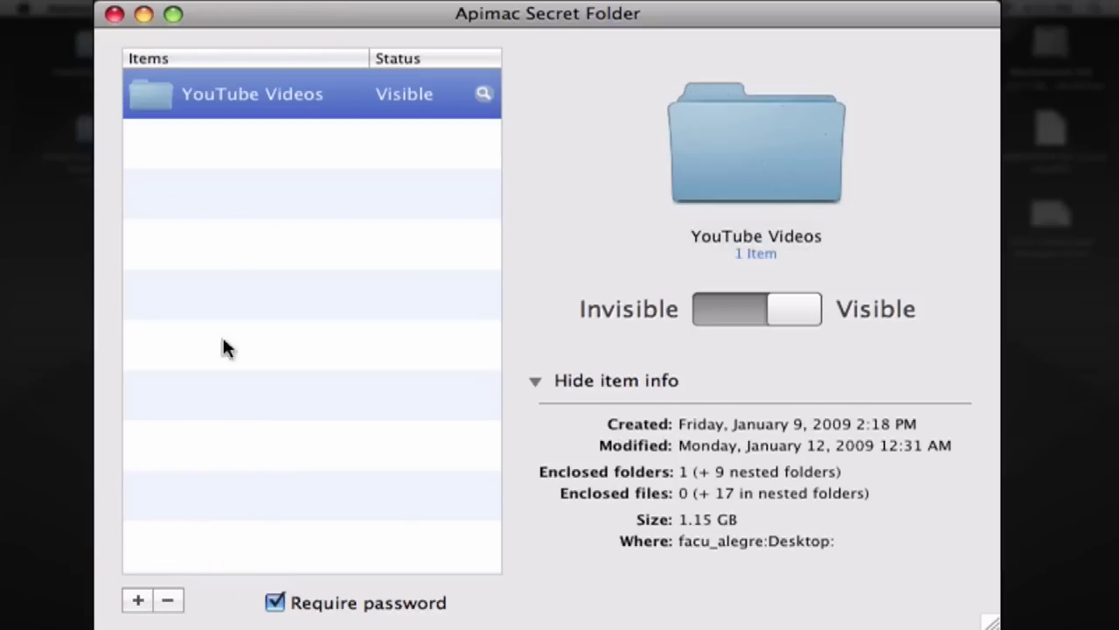
left_click(167, 599)
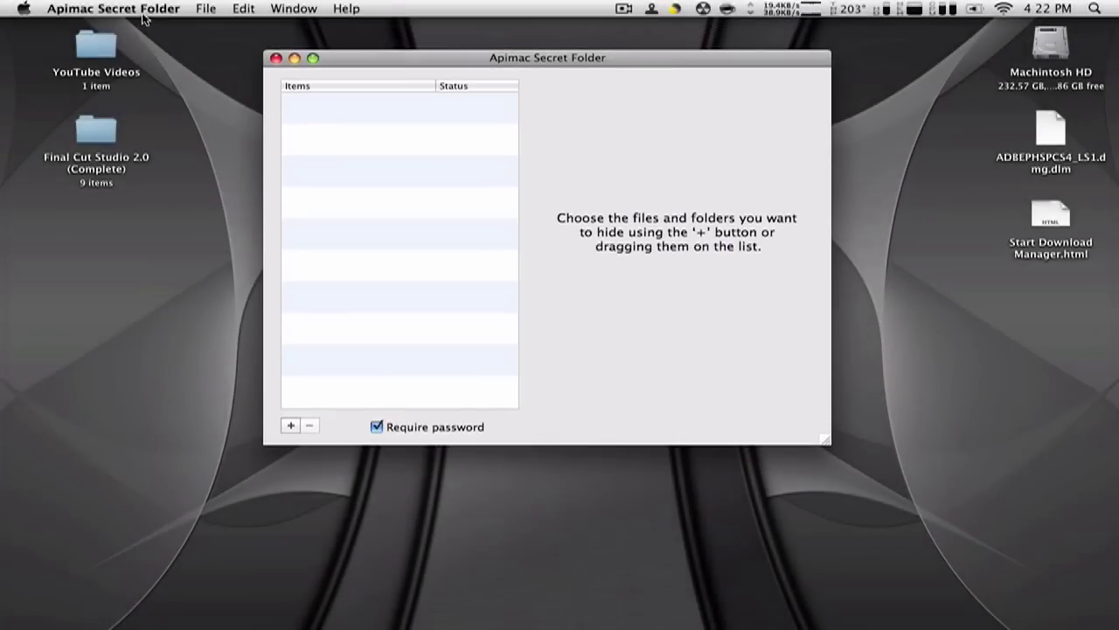
left_click(143, 11)
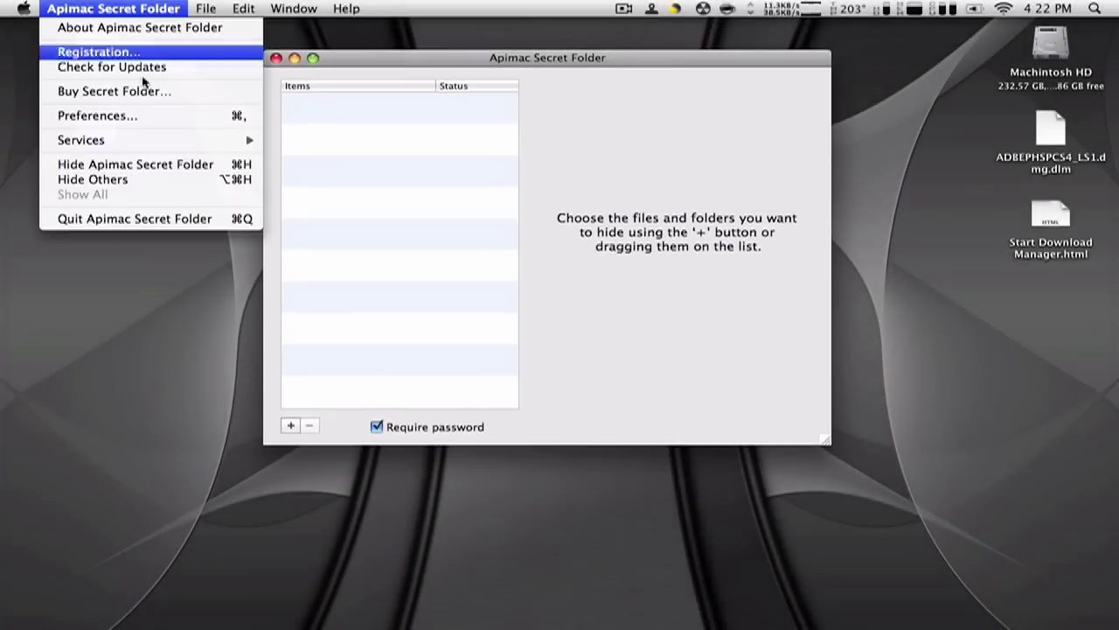
left_click(123, 218)
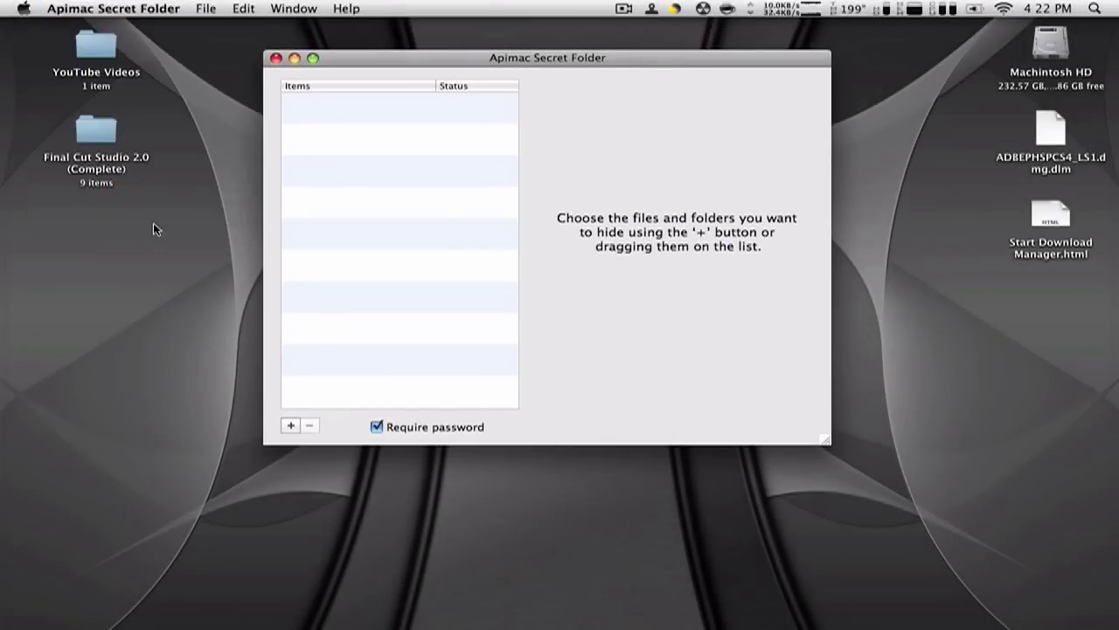